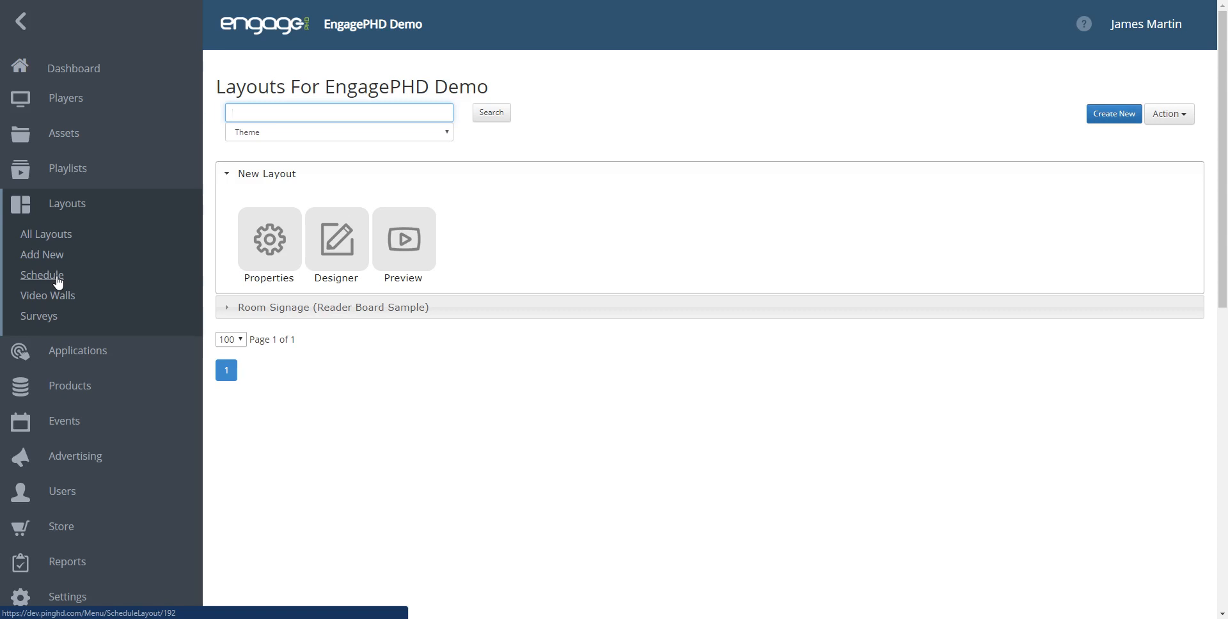
- Open New Layout in the Designer and view the properties of its Zone 3 and Coffee 1920x1080.jpg layers
left_click(339, 259)
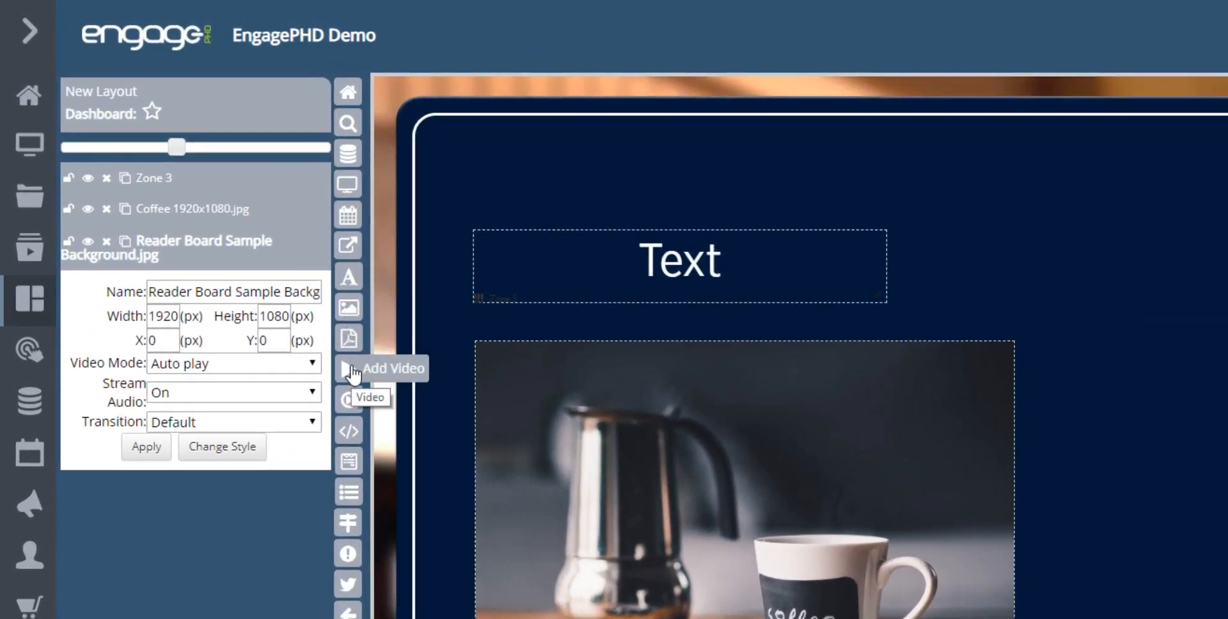
left_click_drag(204, 208, 191, 171)
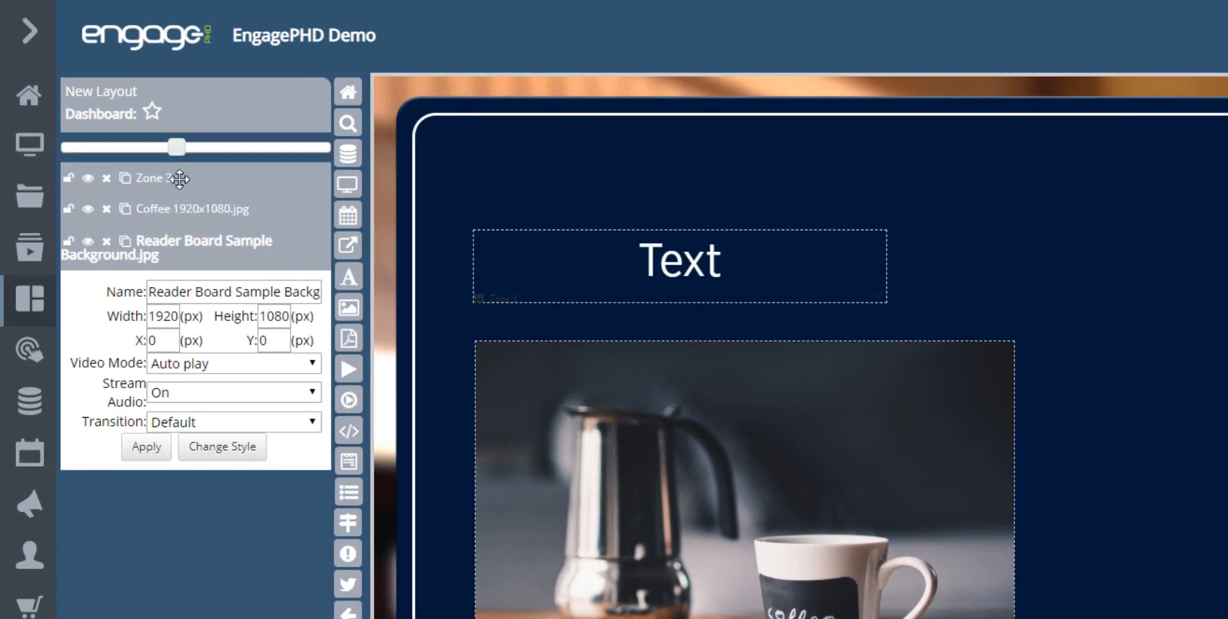
left_click(180, 179)
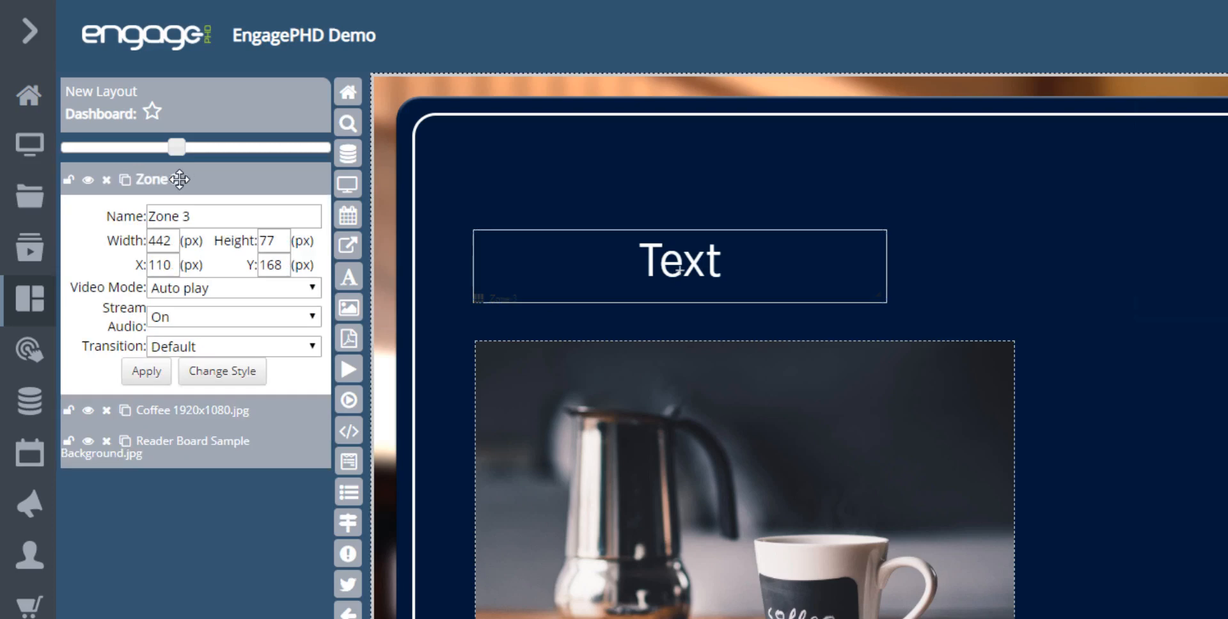
left_click(202, 410)
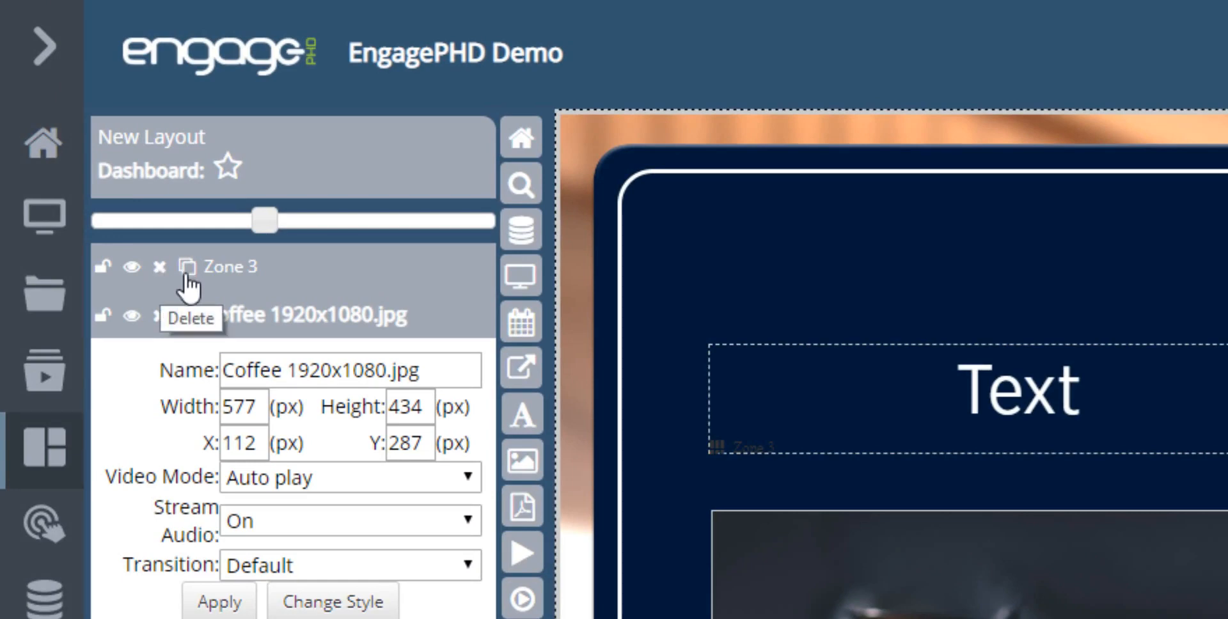
- Try the name "Header" for the Zone 3 text layer
left_click(271, 267)
left_click_drag(281, 323, 155, 319)
type("Header")
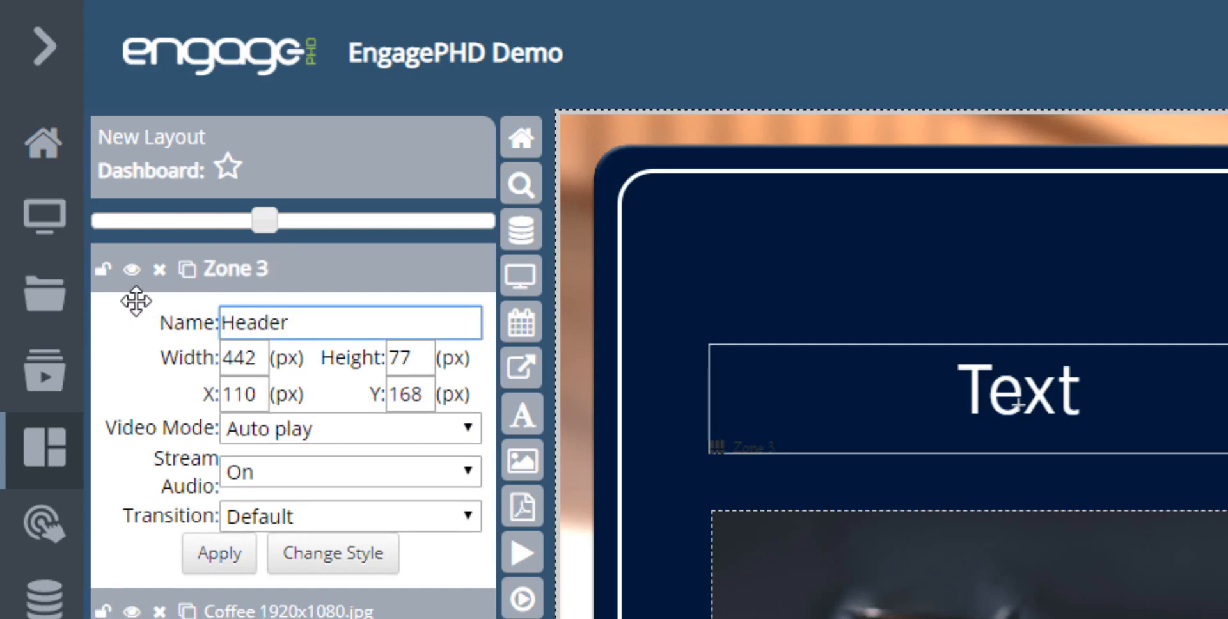
- Lock and unlock the Zone 3 layer, and switch its visibility off and back on
left_click(107, 277)
left_click(103, 273)
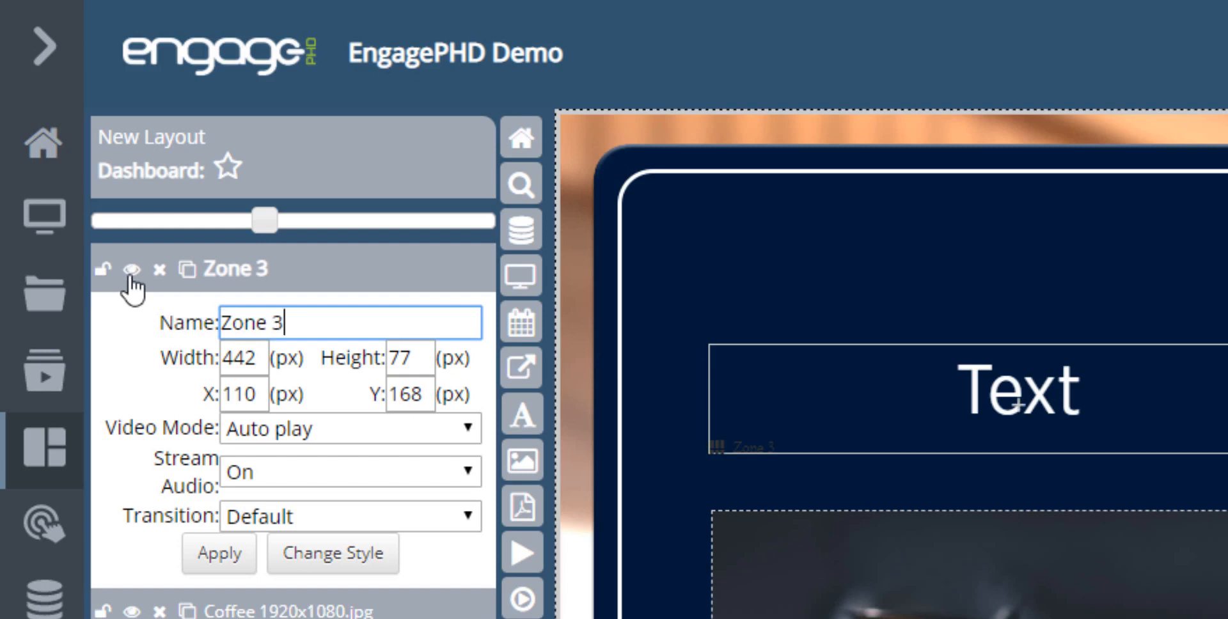
left_click(131, 280)
left_click(131, 280)
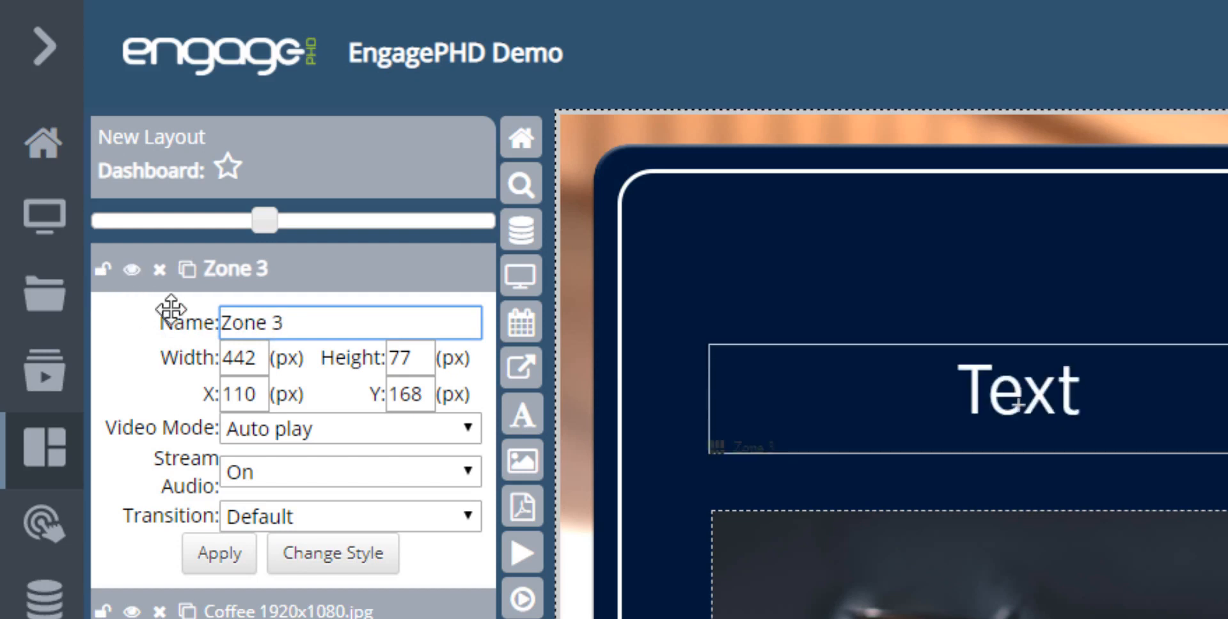
- Duplicate the Zone 3 text layer and place the copy above the original at about X 117, Y 60
left_click(189, 272)
left_click_drag(601, 208, 767, 301)
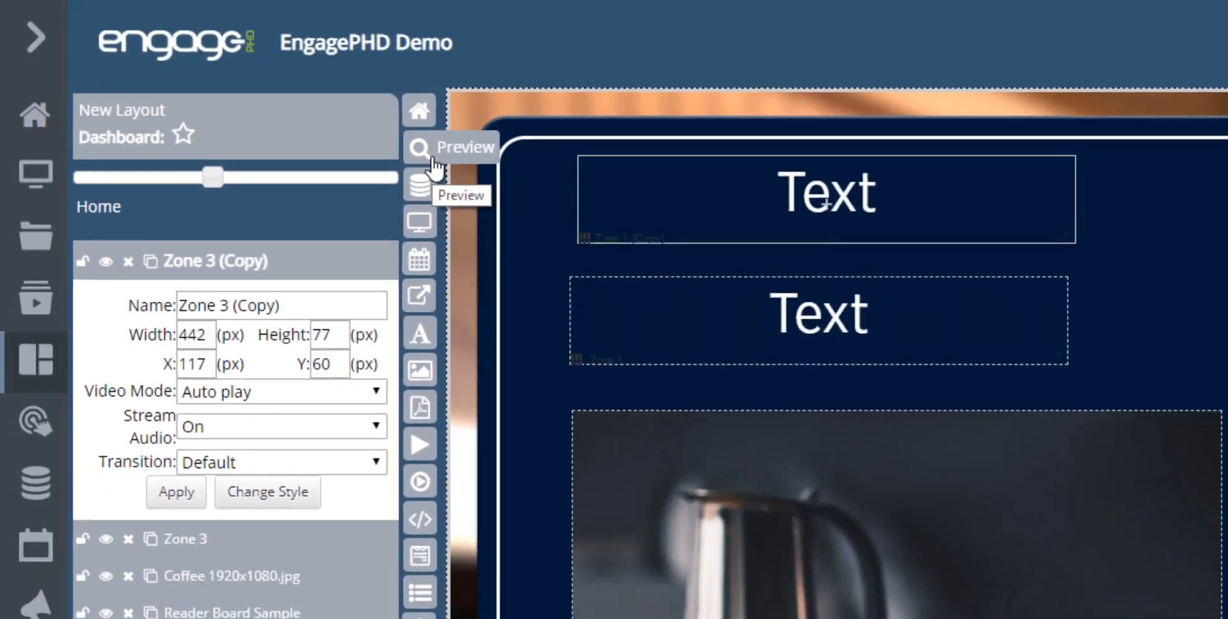
- View the layout's preview scale options and close them without starting a preview
left_click(433, 161)
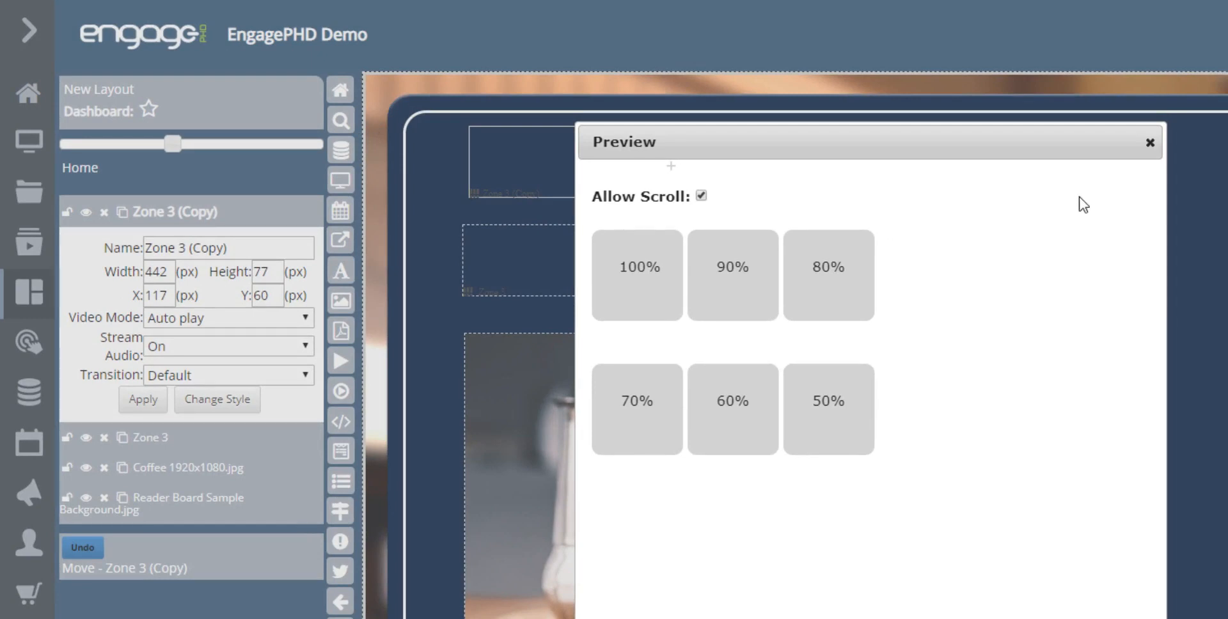
left_click(1149, 142)
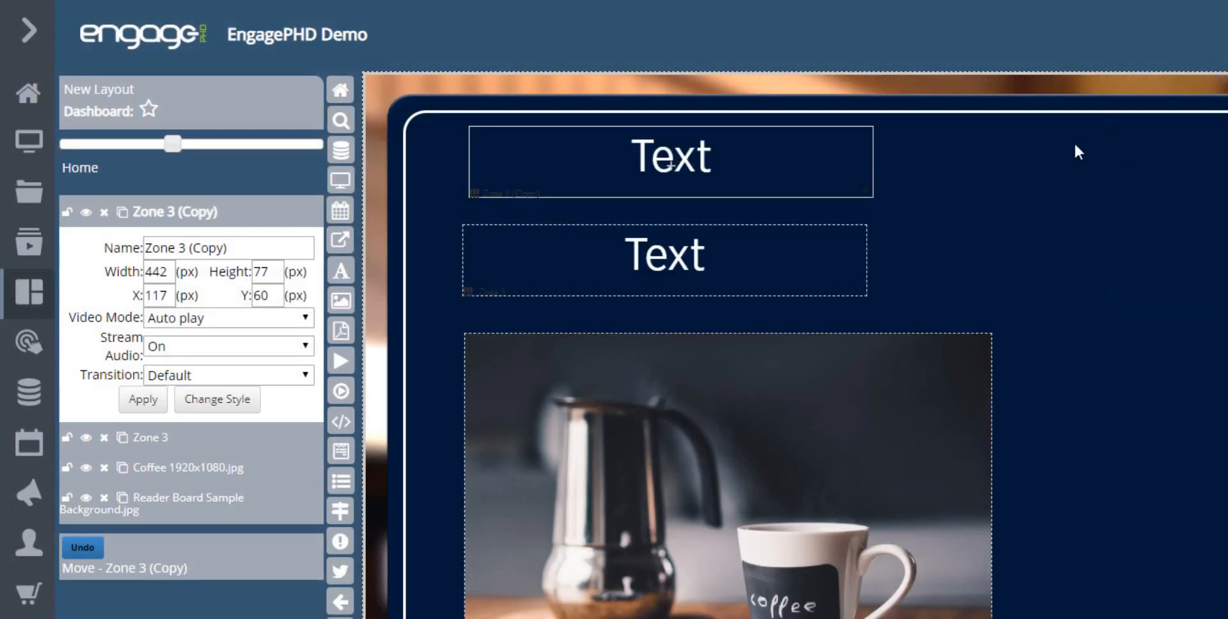
- Add a product zone, look through its Name cell settings, and place the zone to the right of the text zones in the layout
left_click(342, 155)
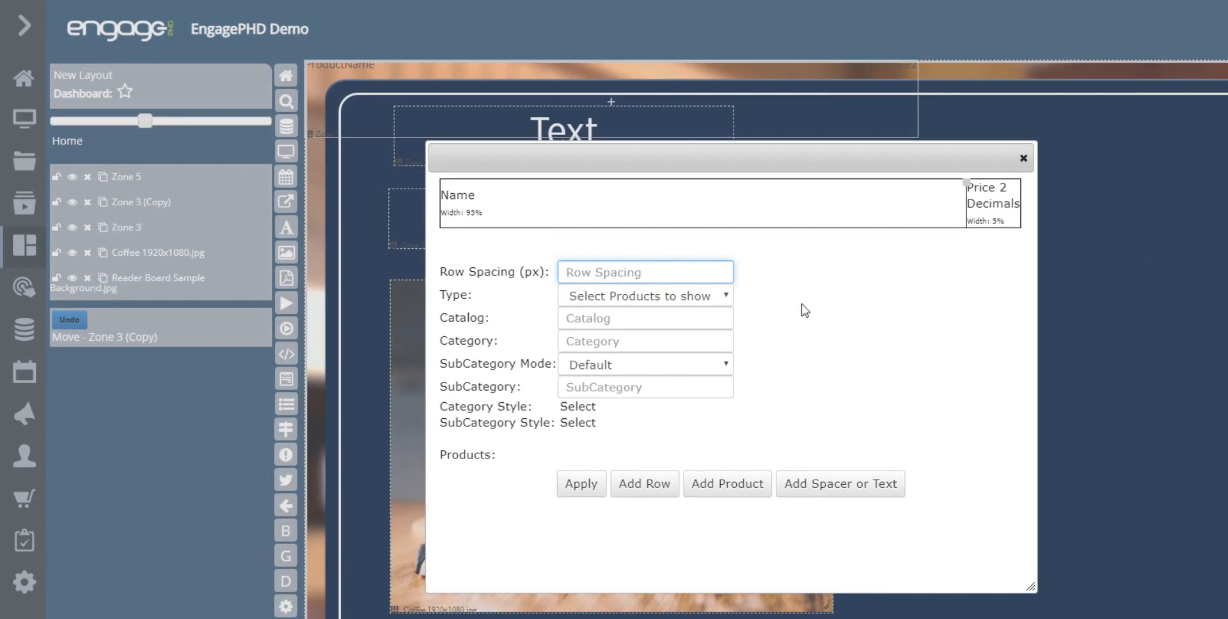
left_click(804, 305)
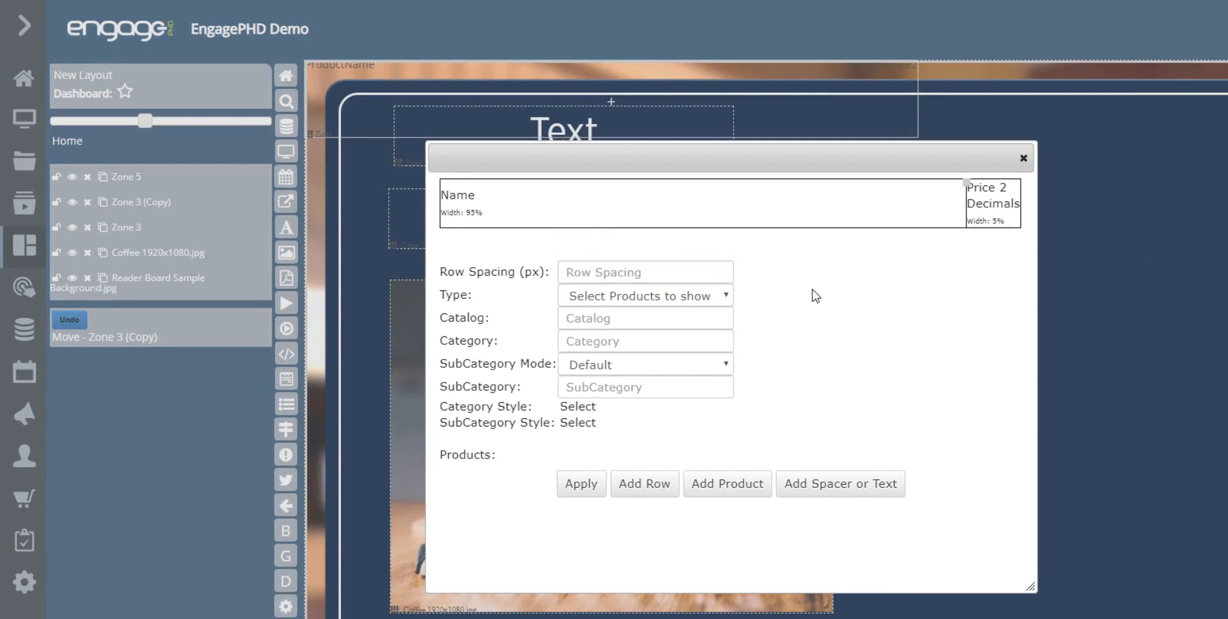
left_click(815, 220)
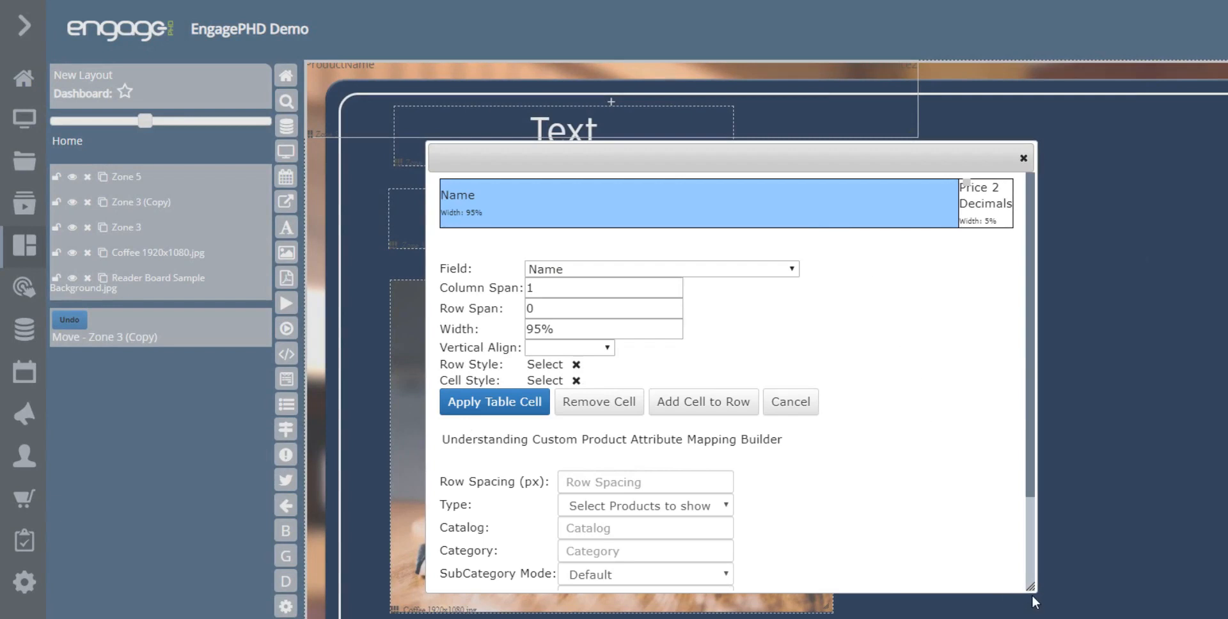
left_click_drag(1029, 586, 1072, 615)
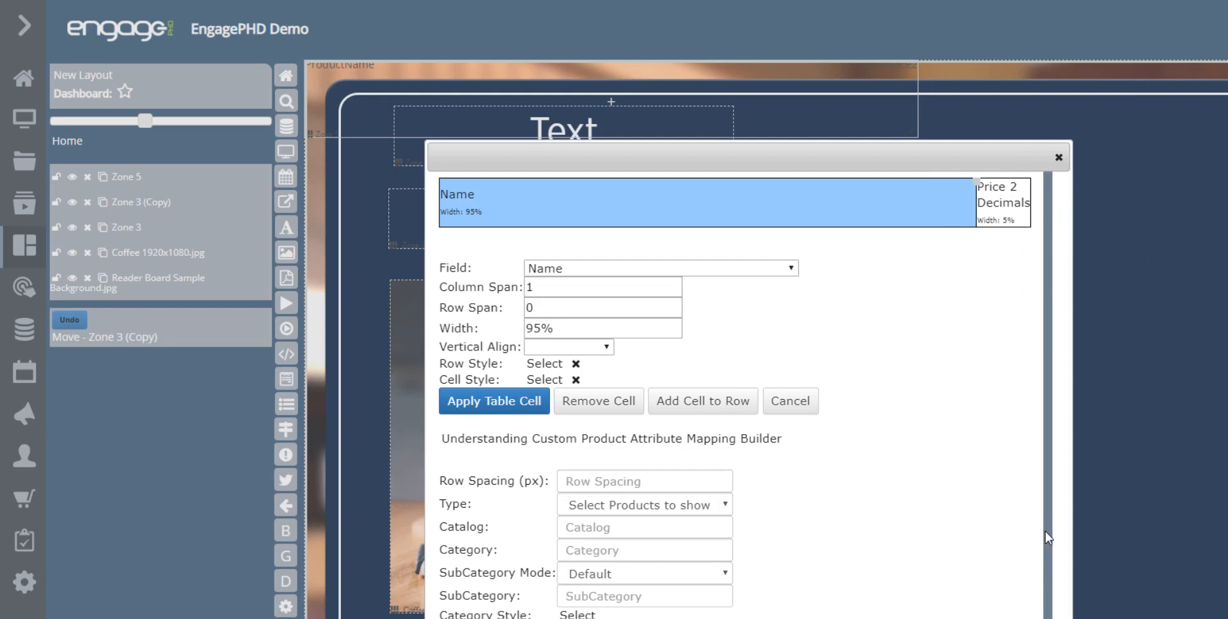
left_click_drag(1045, 532, 1044, 539)
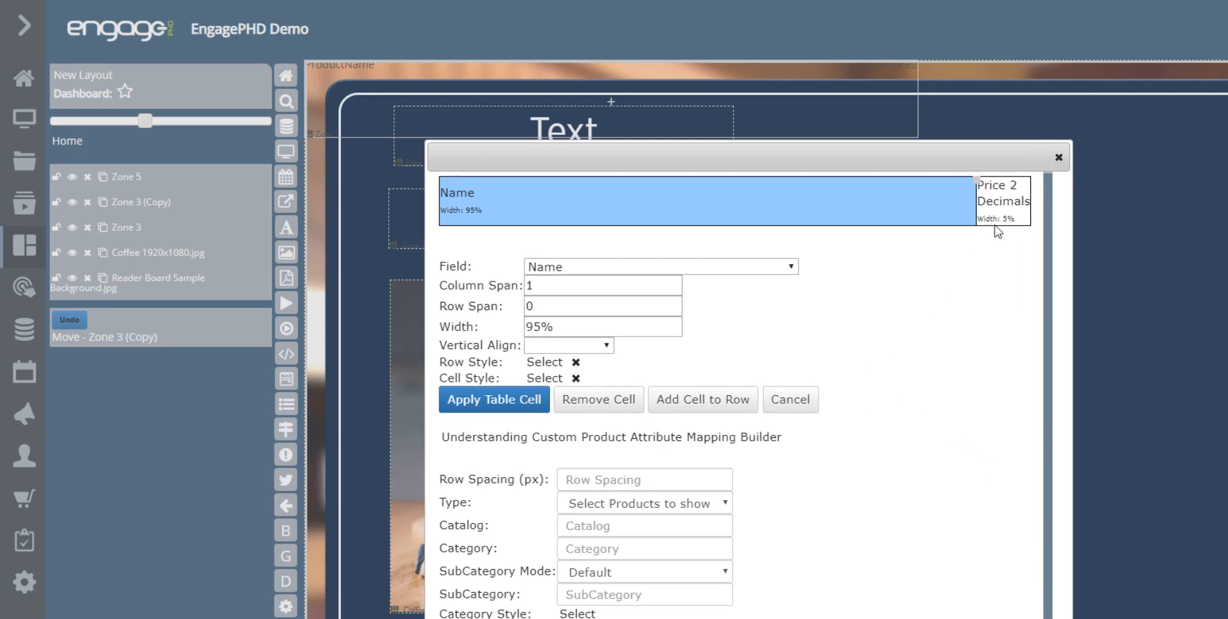
left_click(1058, 158)
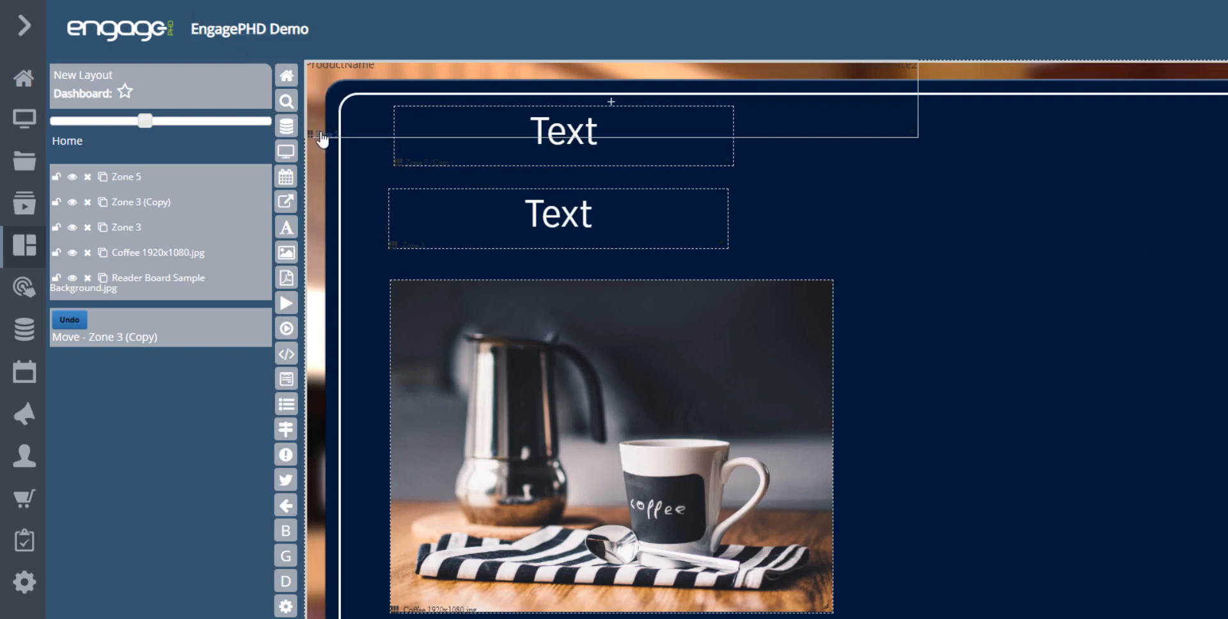
left_click_drag(321, 138, 804, 197)
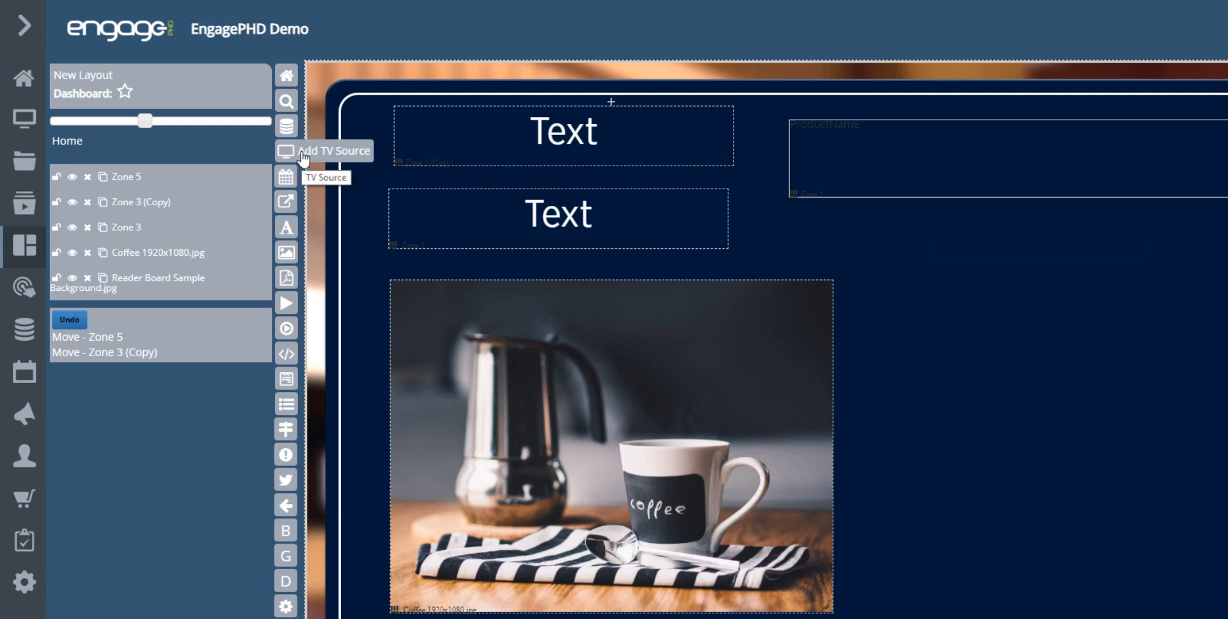
- Add a TV source zone to the layout and set its source to HDMI1
left_click(303, 156)
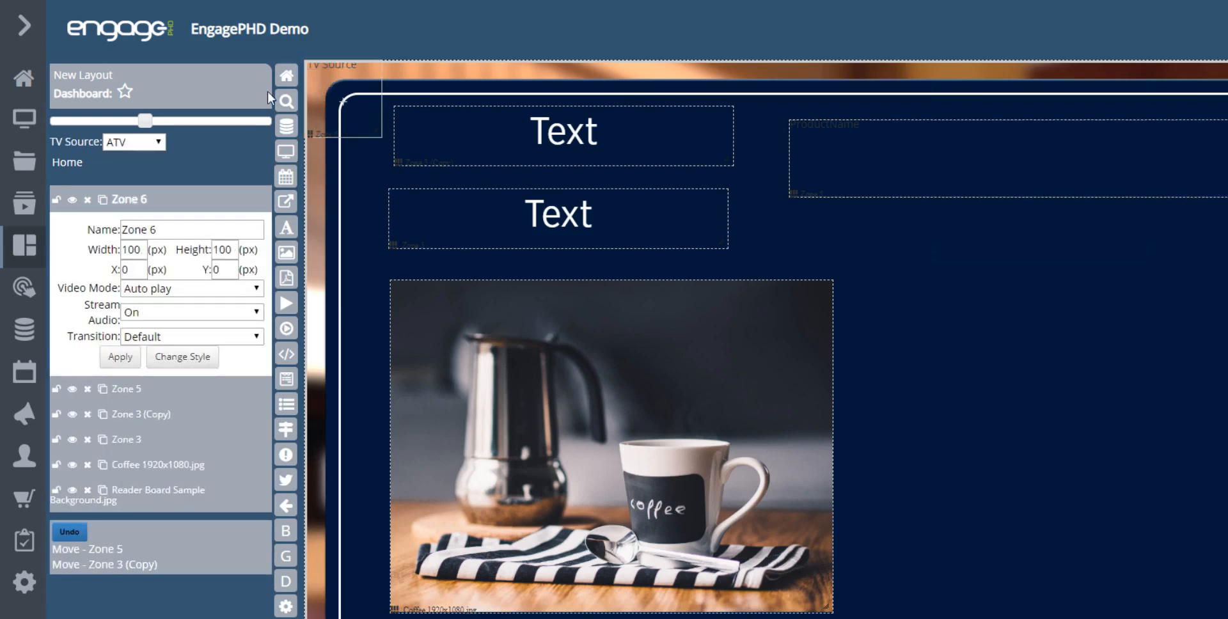
left_click(157, 146)
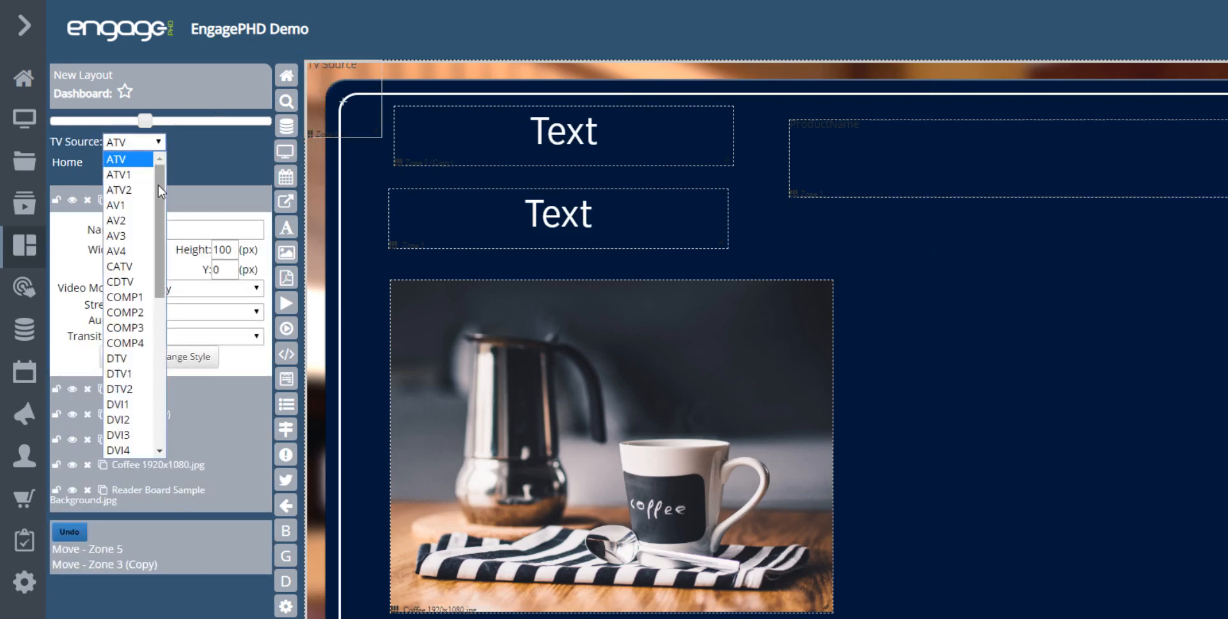
left_click_drag(159, 184, 154, 243)
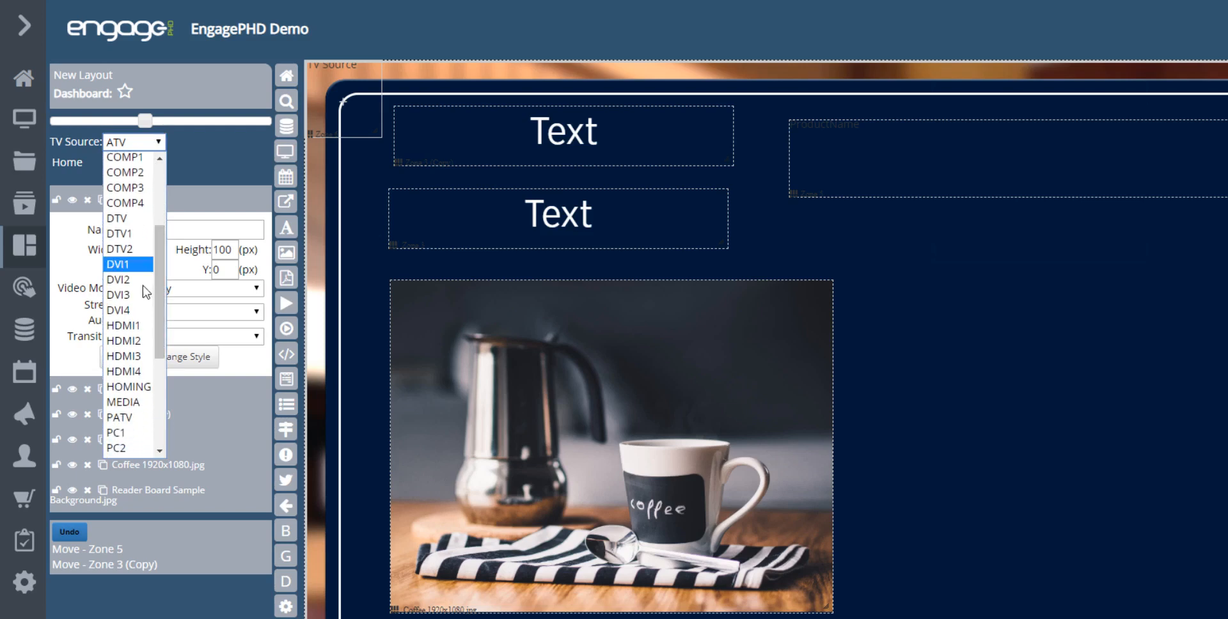
left_click(139, 325)
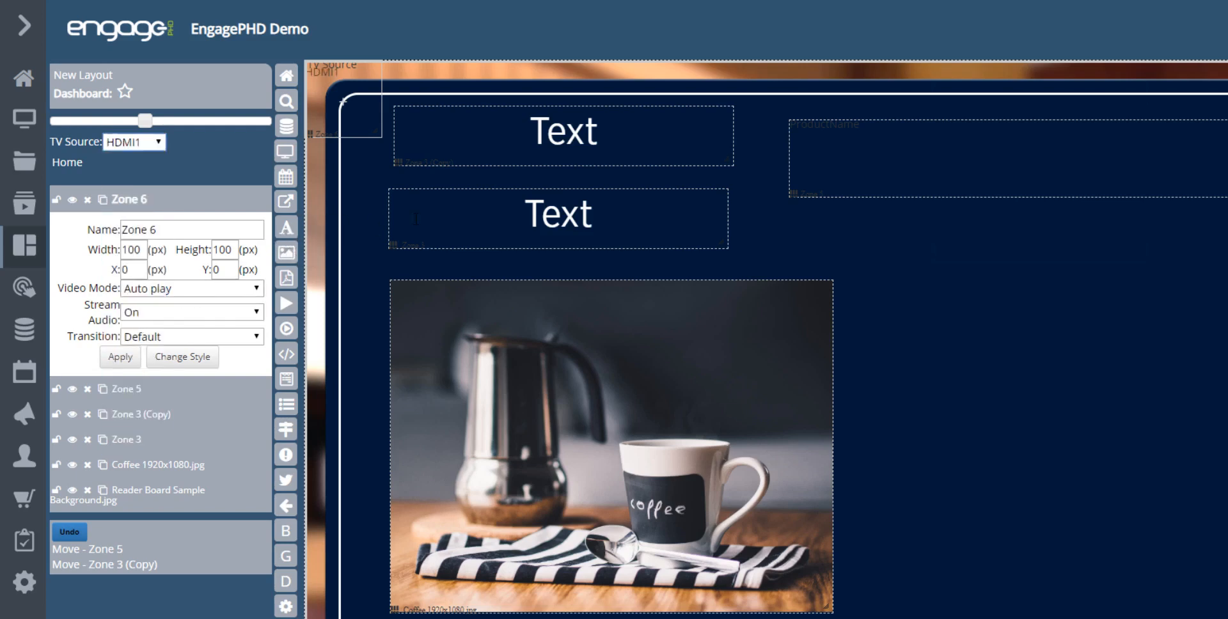
- View the text styles available for the Zone 3 text and close the list without selecting one
left_click(560, 221)
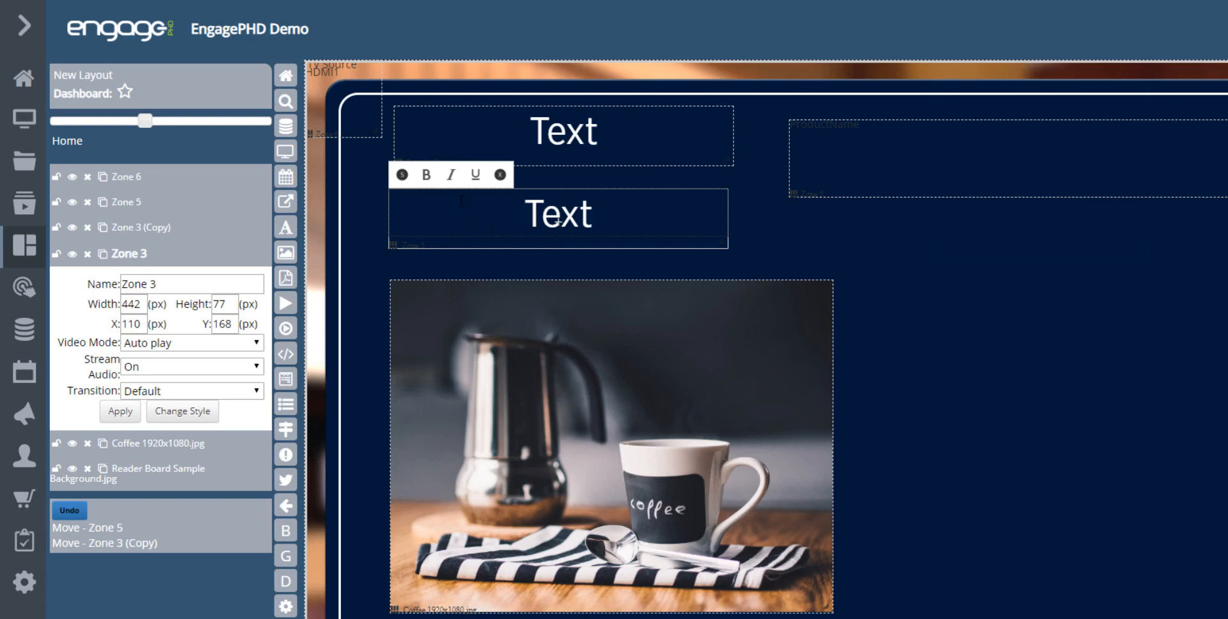
left_click(403, 184)
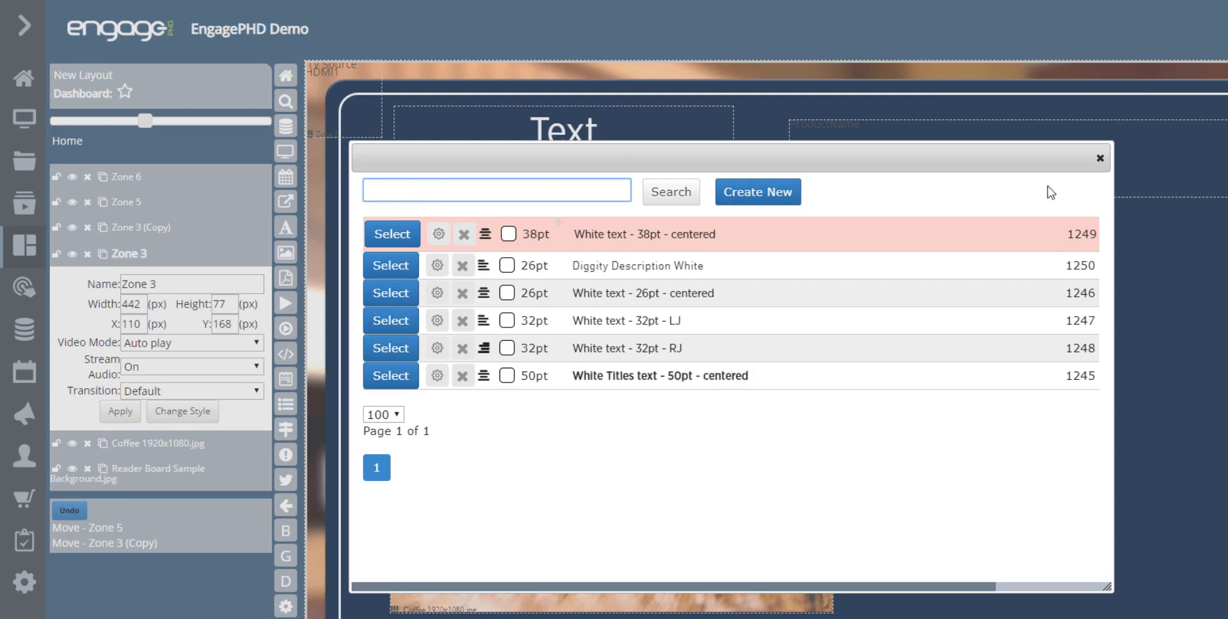
left_click(1100, 160)
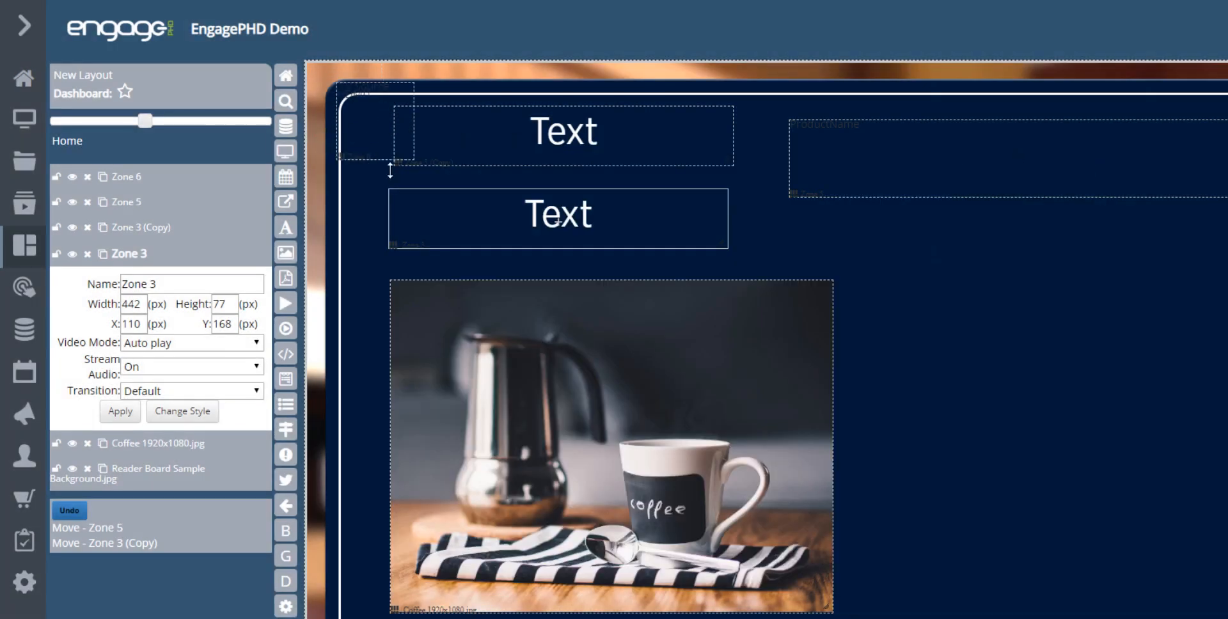
- Move the TV source zone below the product zone, to about X 736, Y 223
left_click_drag(390, 172, 870, 294)
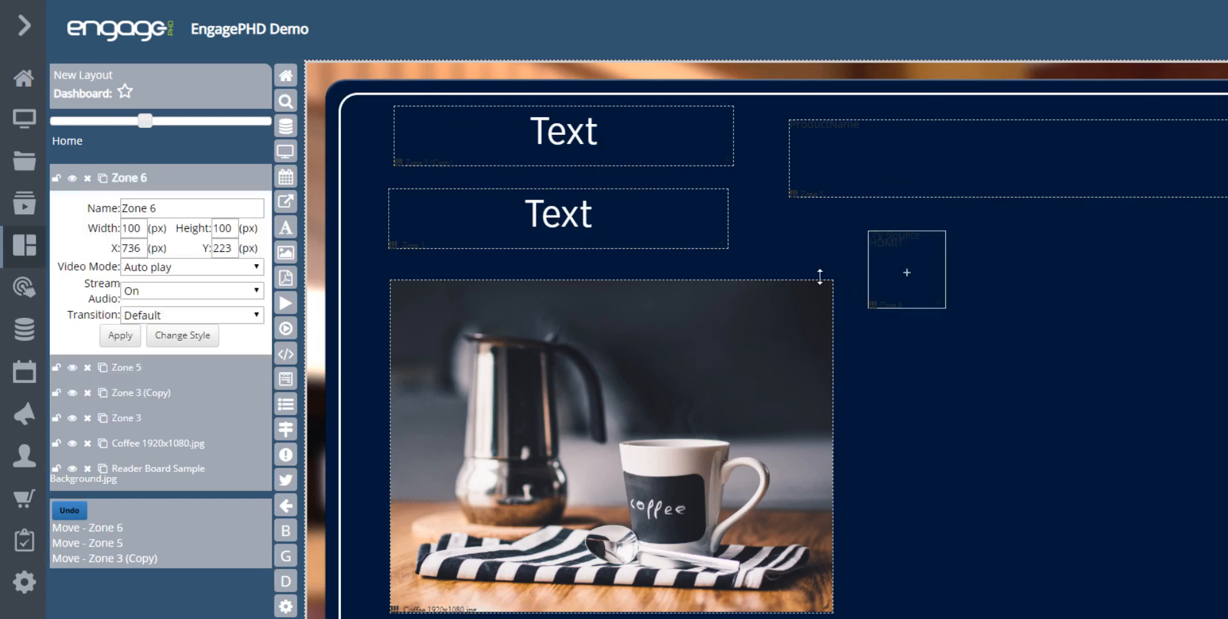
- Upload the EatWell.png image to the asset library while adding an image, and close the library without placing it
left_click(291, 259)
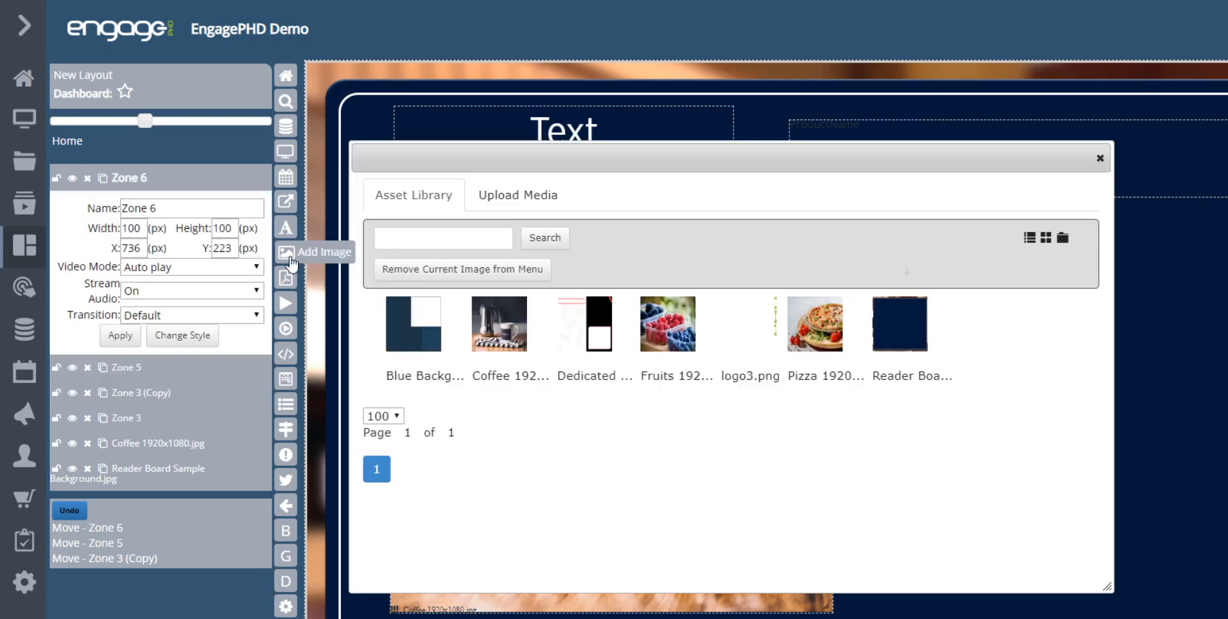
left_click(563, 206)
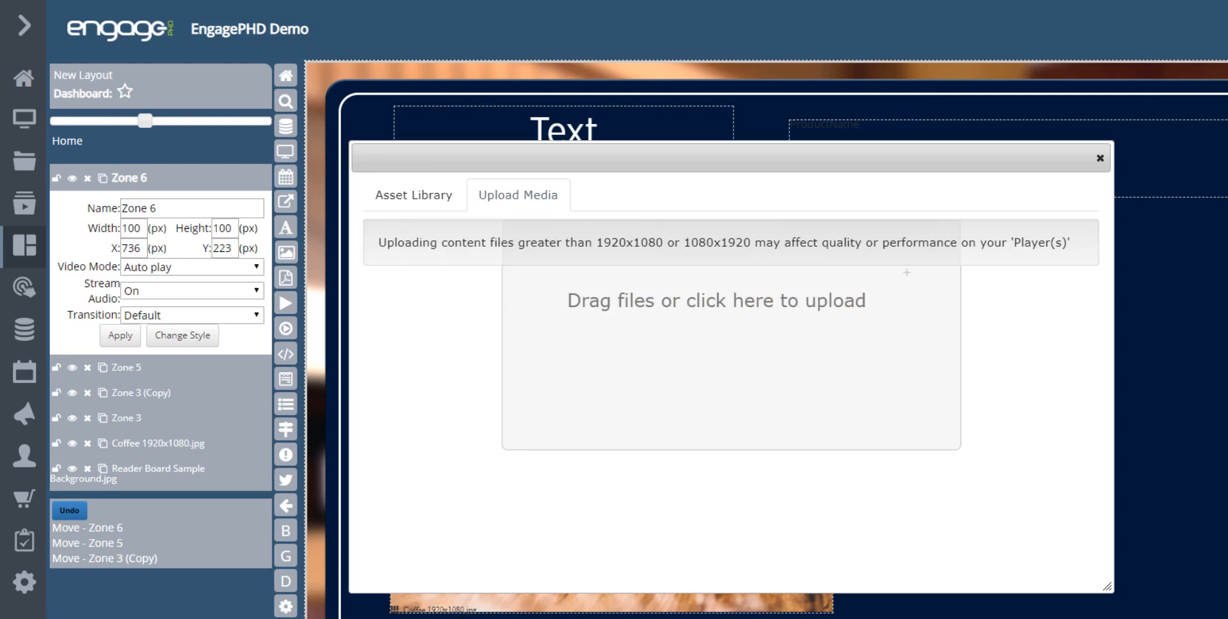
left_click_drag(285, 310, 631, 356)
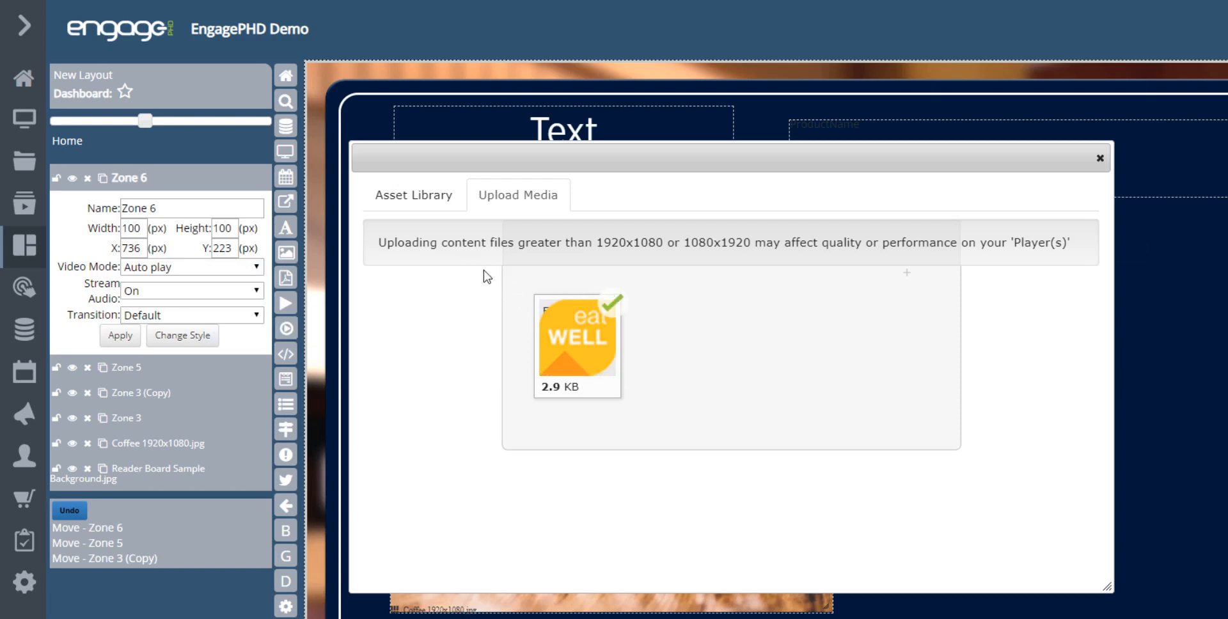
left_click(450, 211)
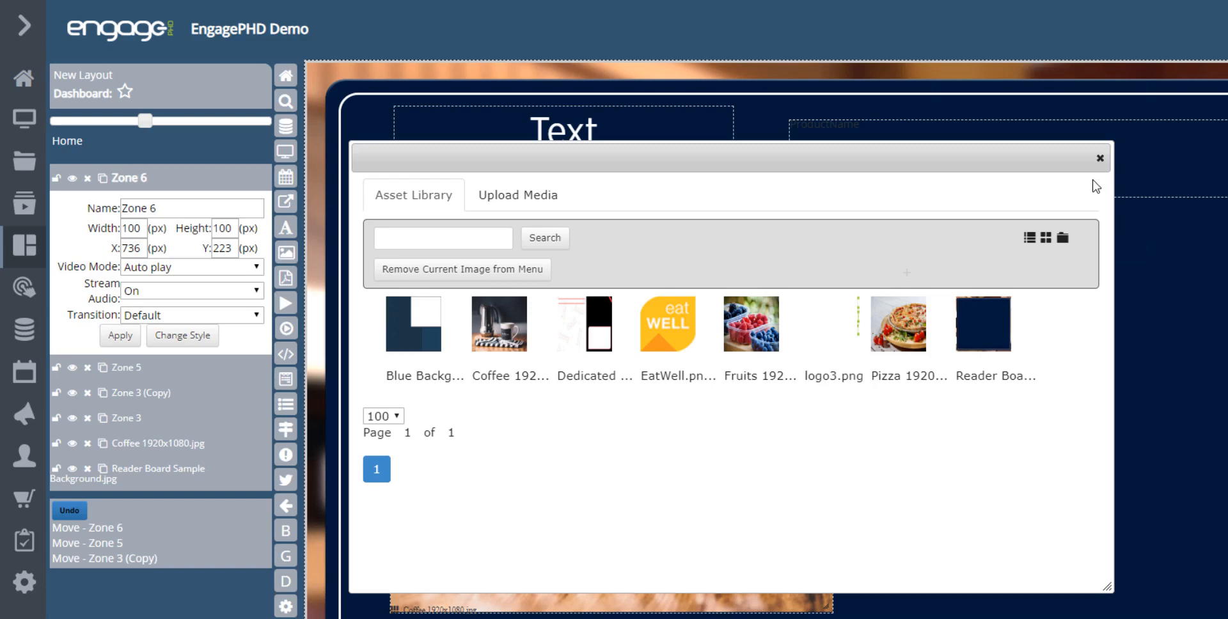
left_click(1100, 158)
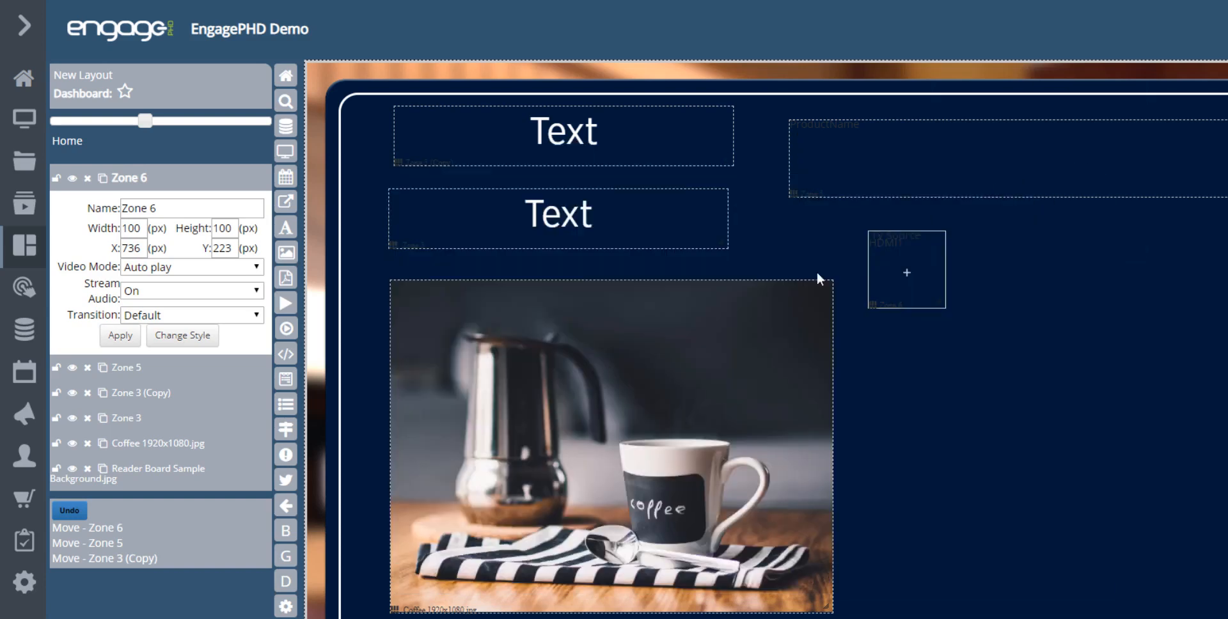
- View the replacement assets offered for the coffee image and leave without choosing one
right_click(662, 353)
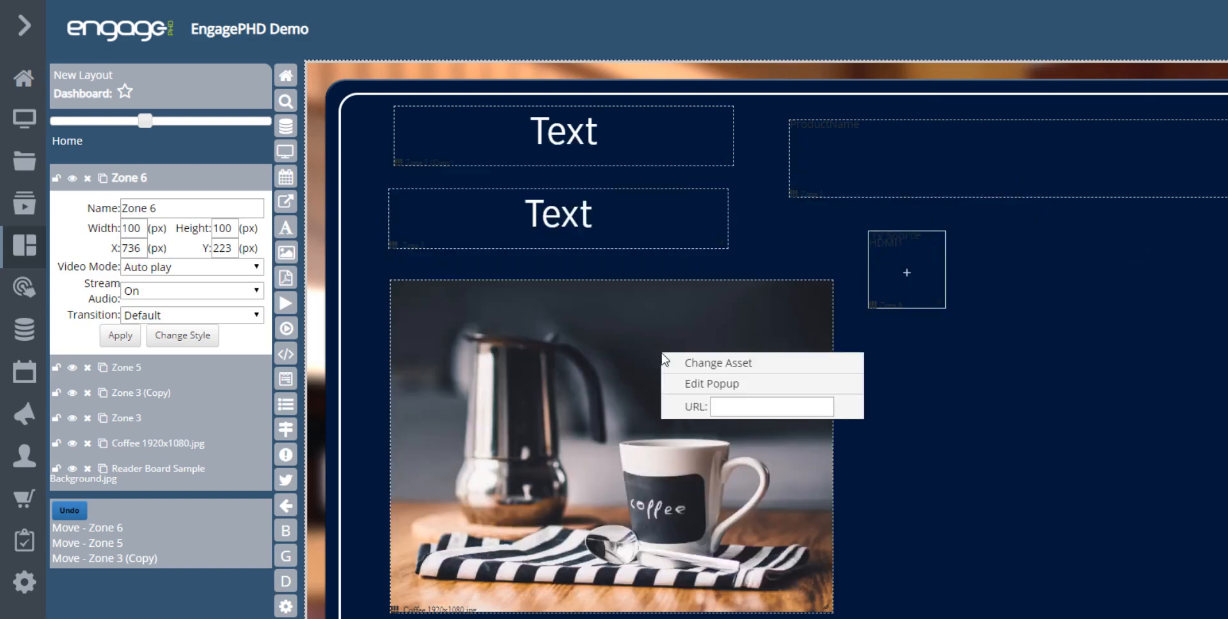
left_click(708, 363)
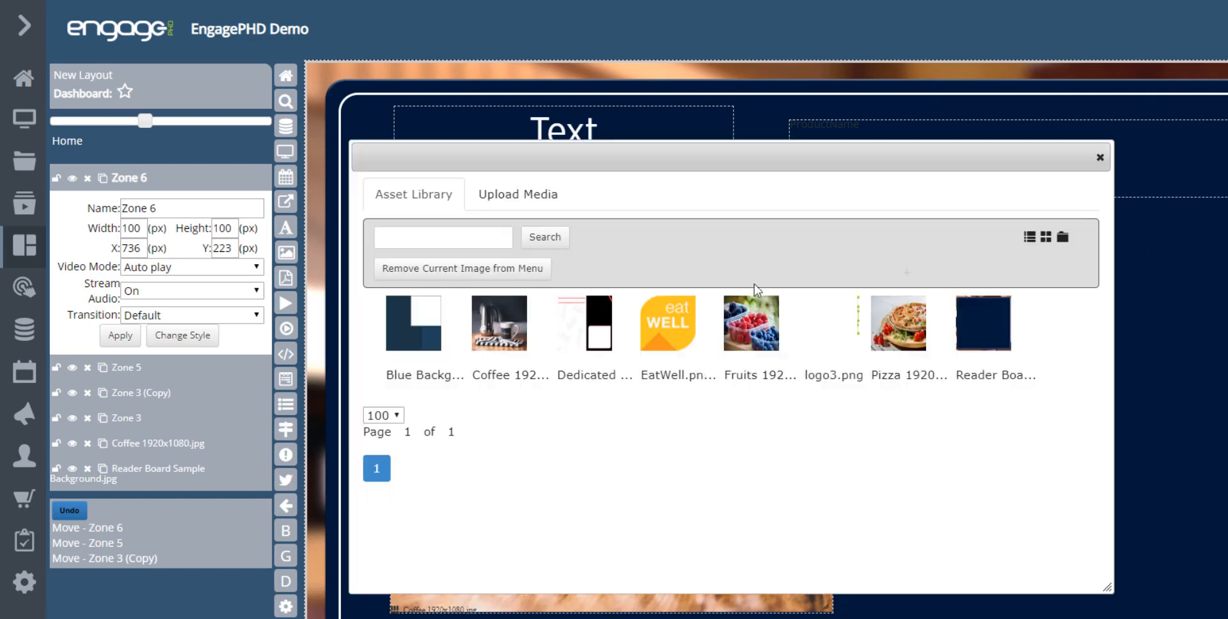
left_click(1099, 157)
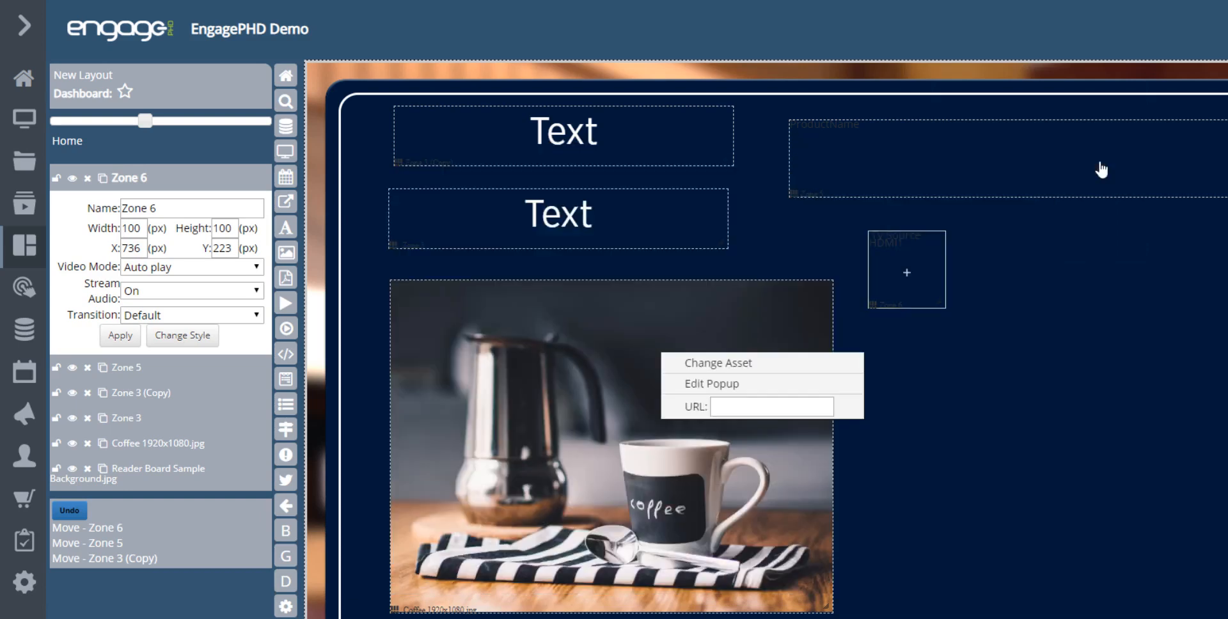
left_click(1118, 265)
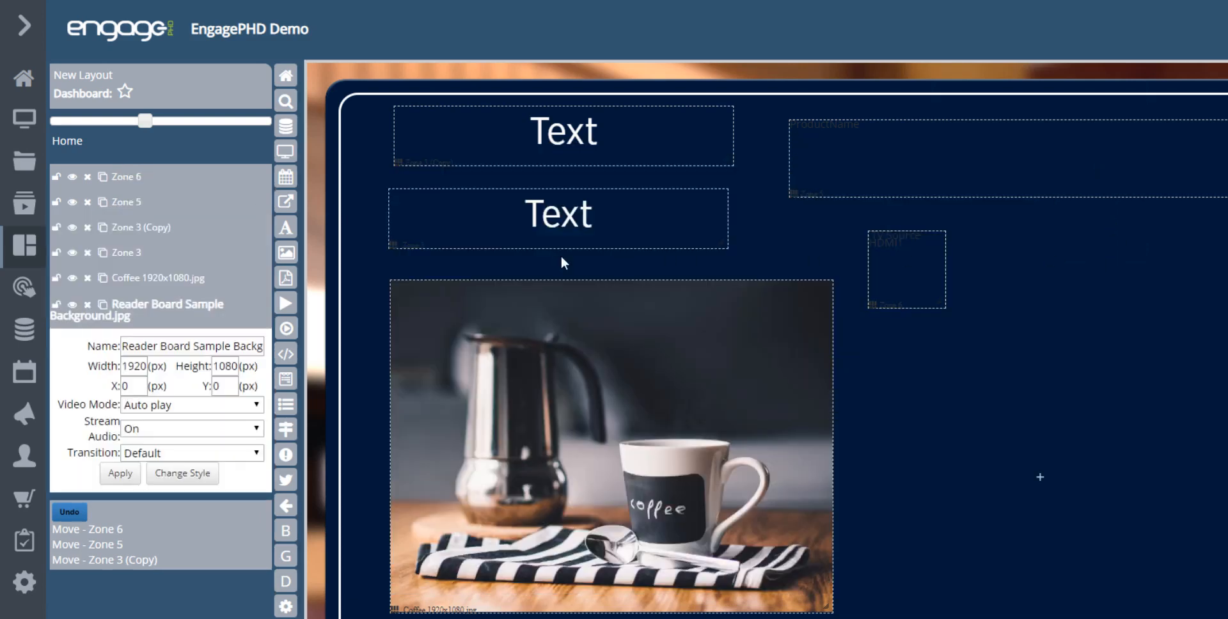
- View the asset library and media upload options for adding a video, and close them without placing anything
left_click(296, 310)
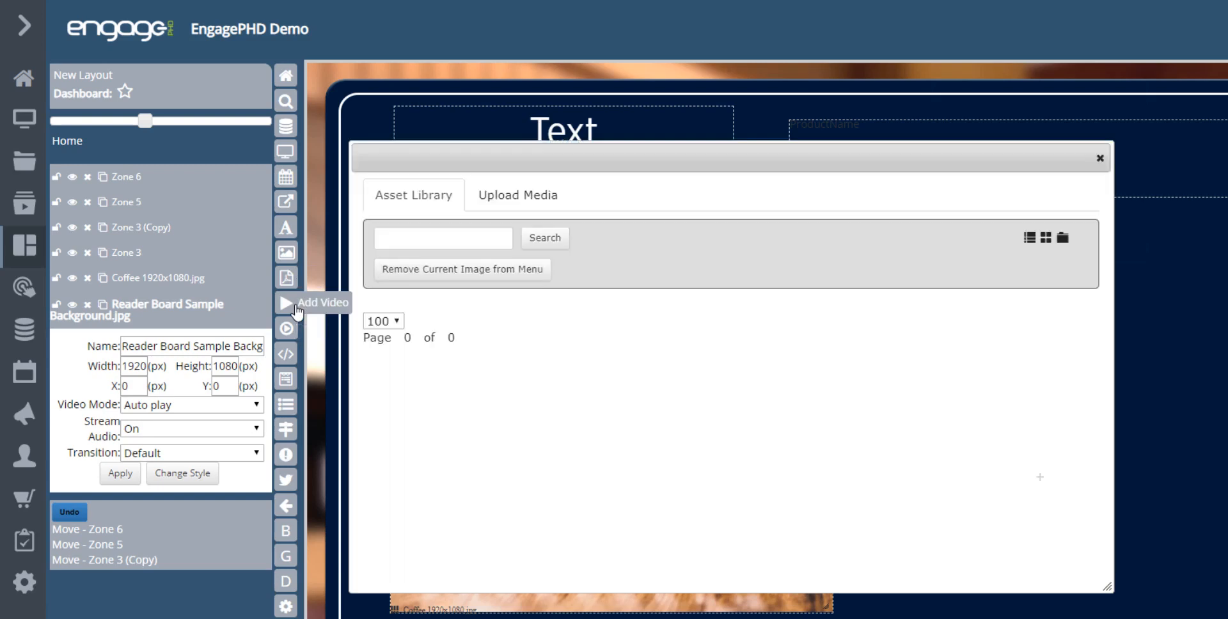
left_click(545, 202)
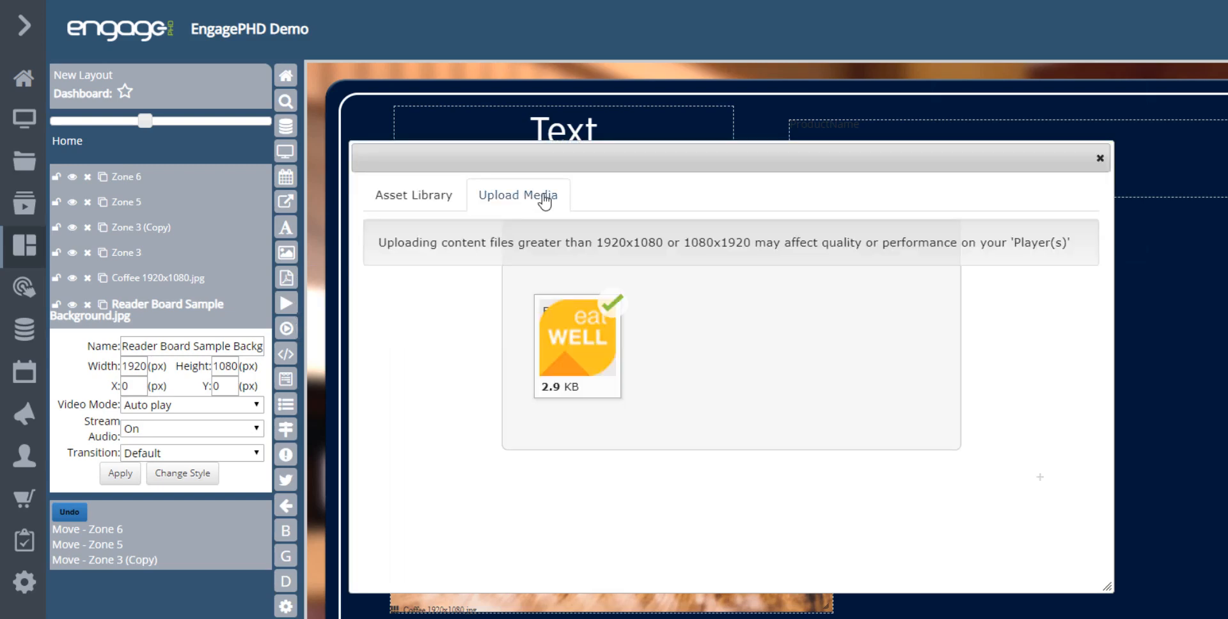
left_click(1099, 159)
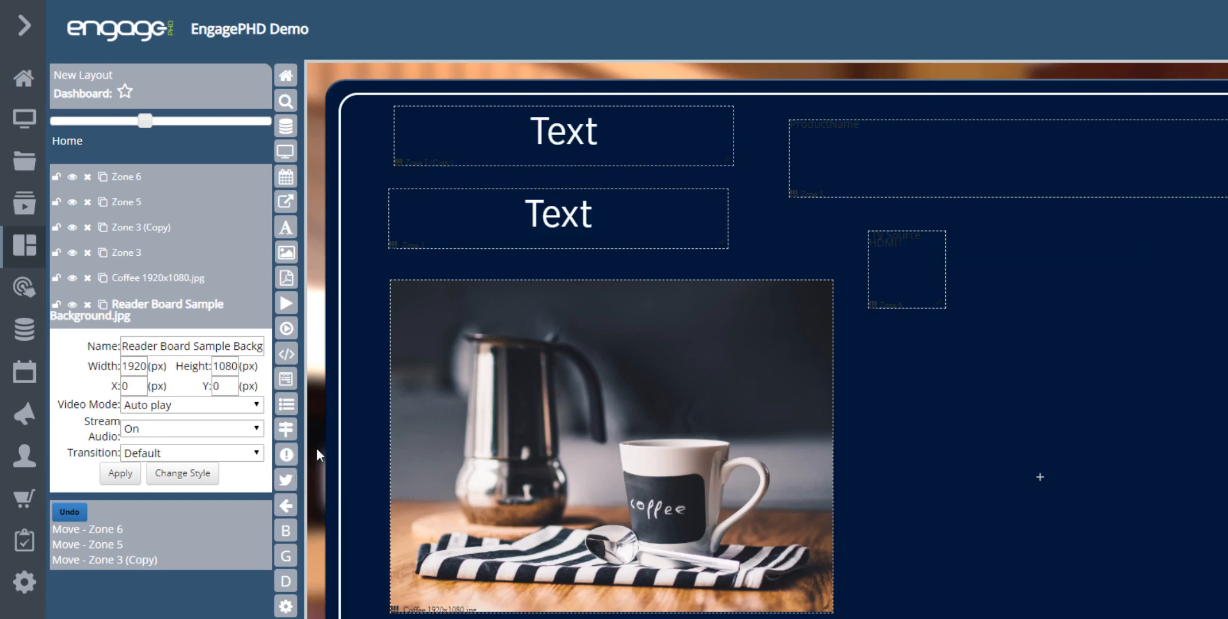
- View the designer options for grid snapping, transparent background, toolbar mode and border color, and close them without changes
scroll(299, 486, "down", 2)
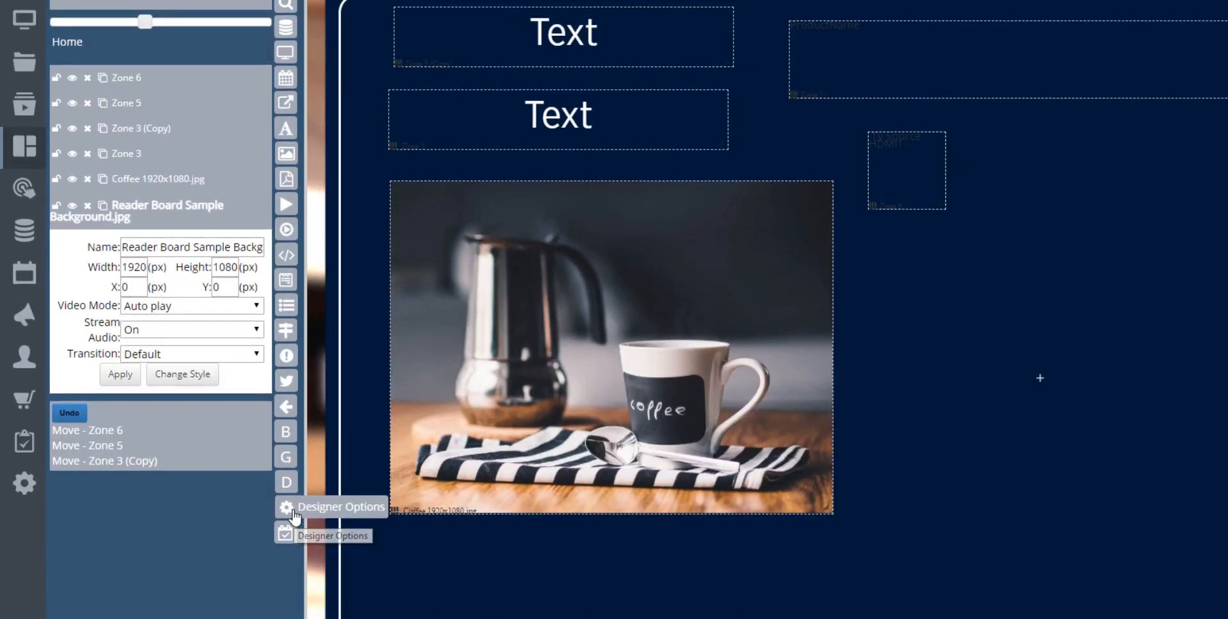
left_click(286, 507)
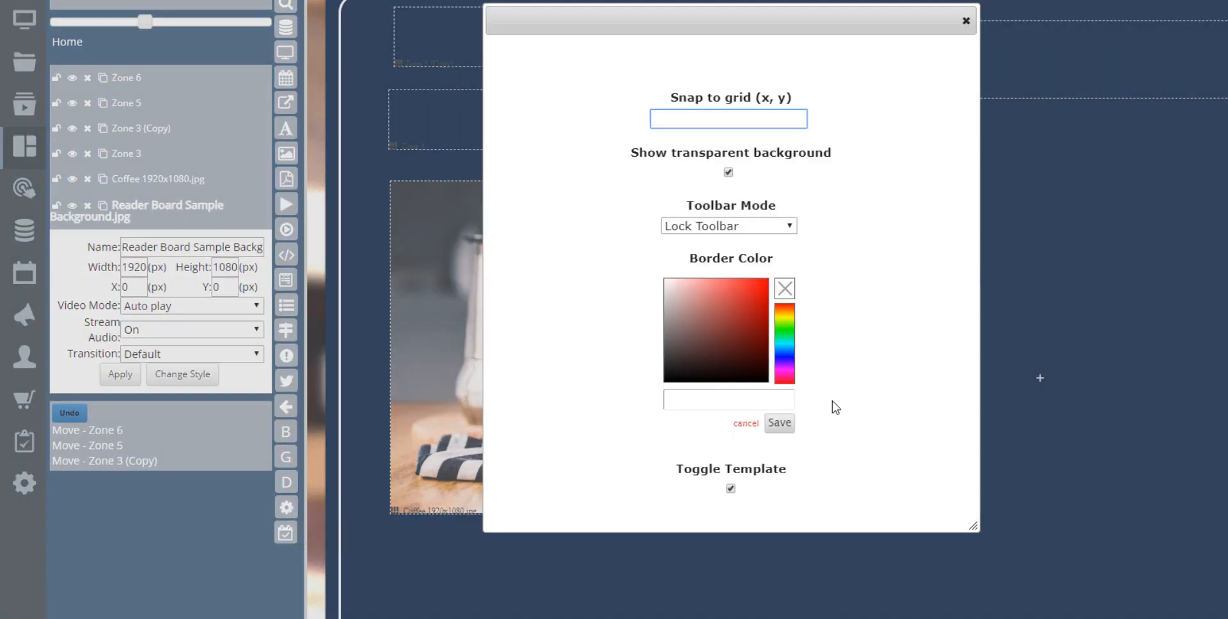
left_click(966, 21)
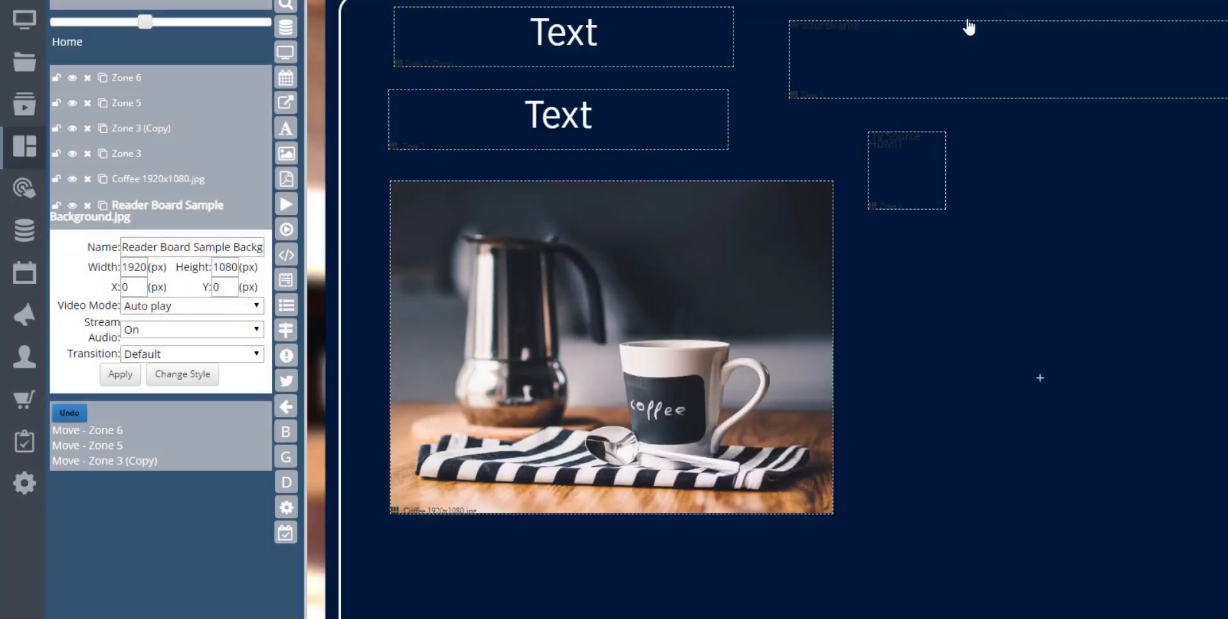
left_click(288, 458)
left_click(291, 441)
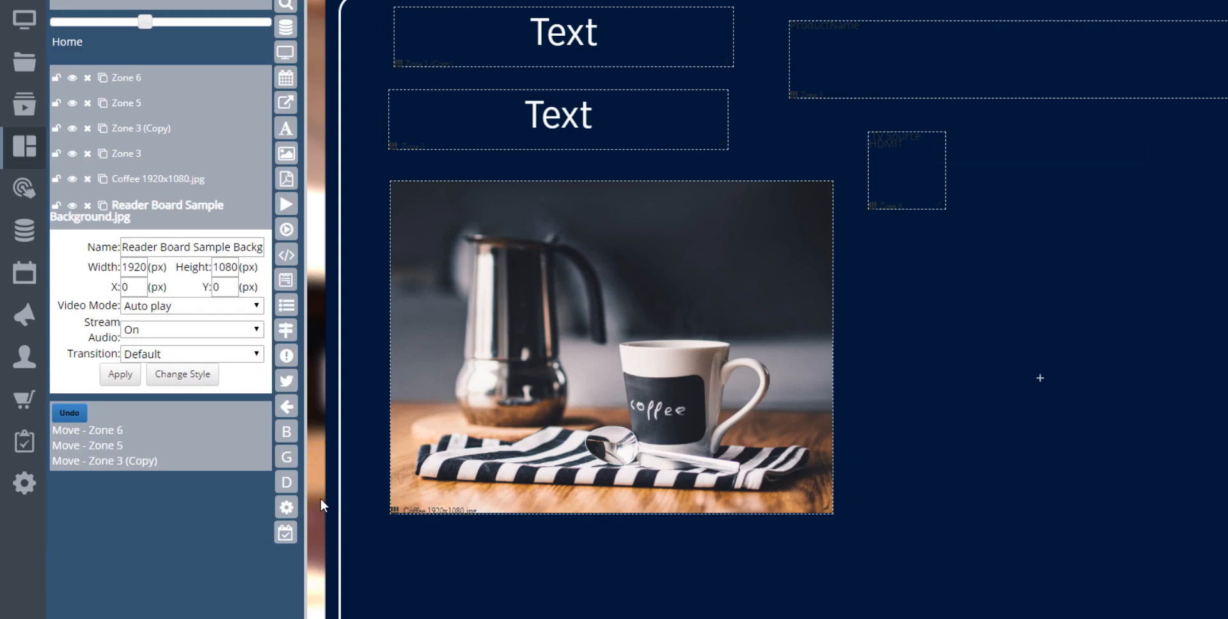
- Set the border color of the layout's zones to bright red in the designer options and save it
left_click(285, 508)
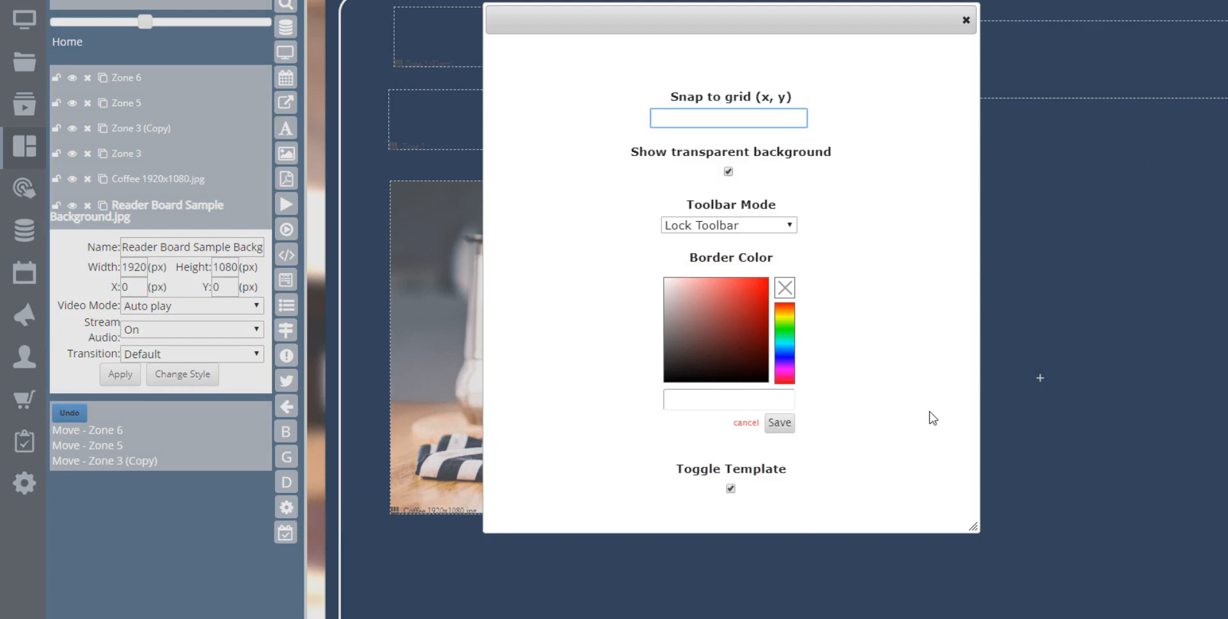
left_click_drag(746, 325, 773, 271)
left_click(765, 419)
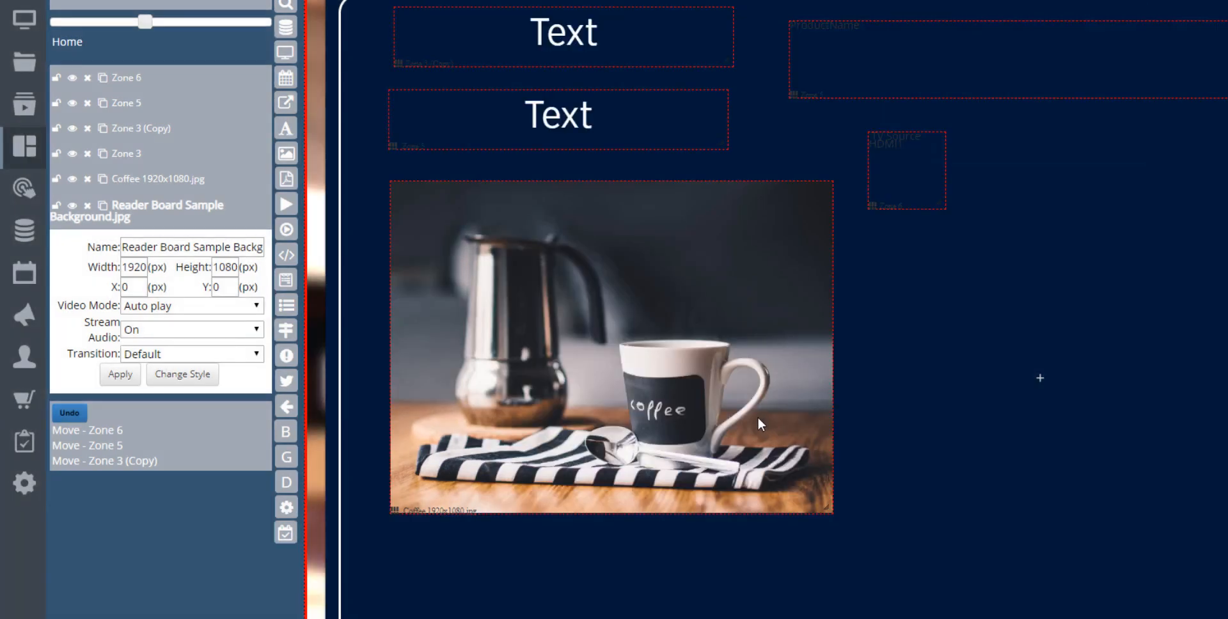